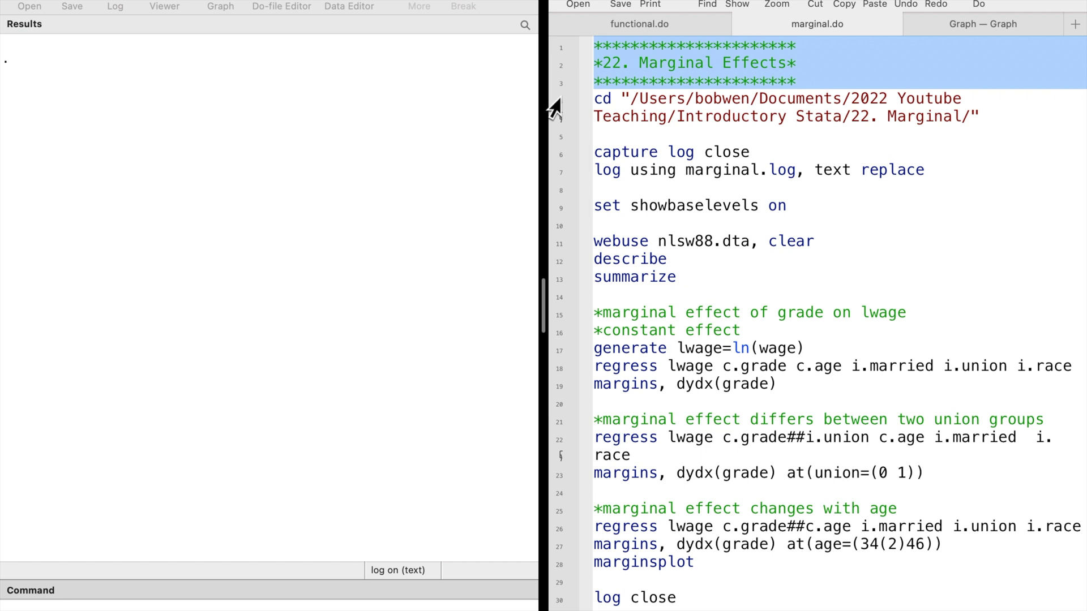
Step: Run the cd line and the two logging lines to set the folder and open marginal.log
{"action": "left_click", "coordinate": [552, 105]}
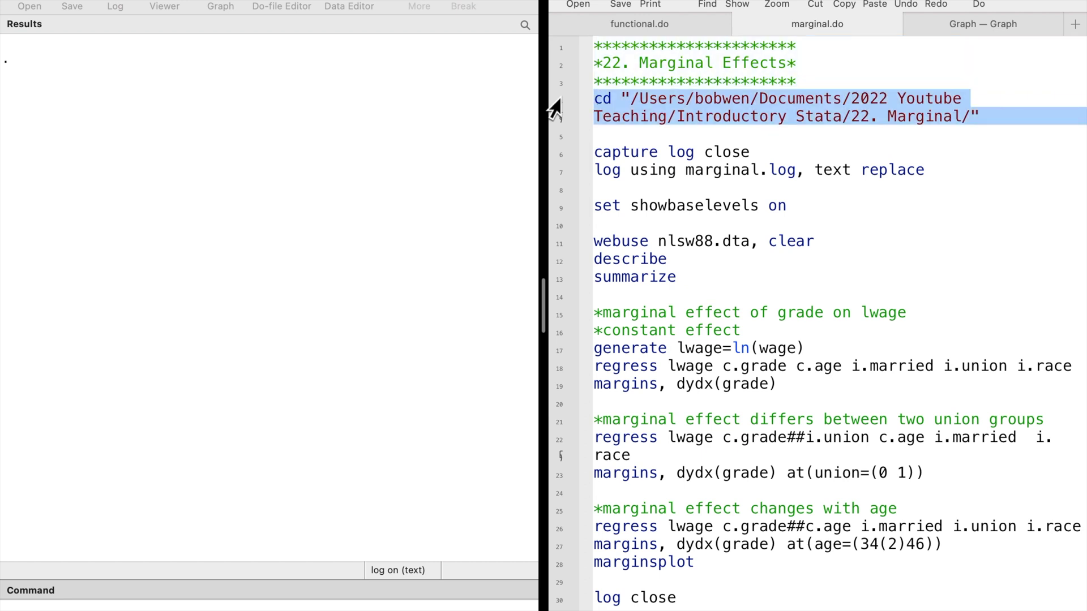
{"action": "key", "text": "super+shift+d"}
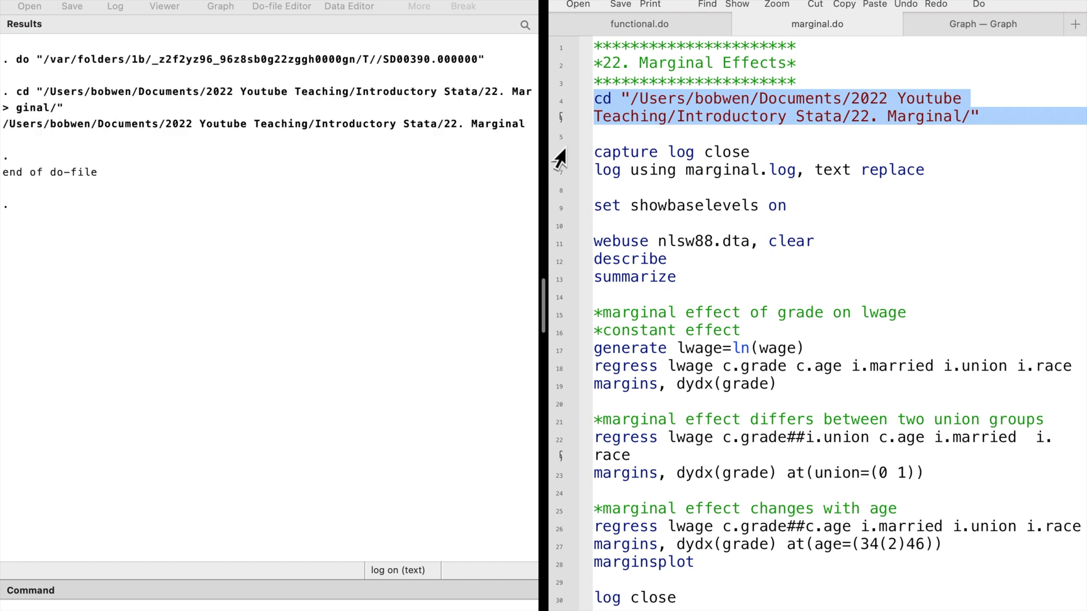
{"action": "left_click", "coordinate": [557, 161]}
{"action": "left_click_drag", "start_coordinate": [557, 160], "coordinate": [550, 175]}
{"action": "key", "text": "super+shift+d"}
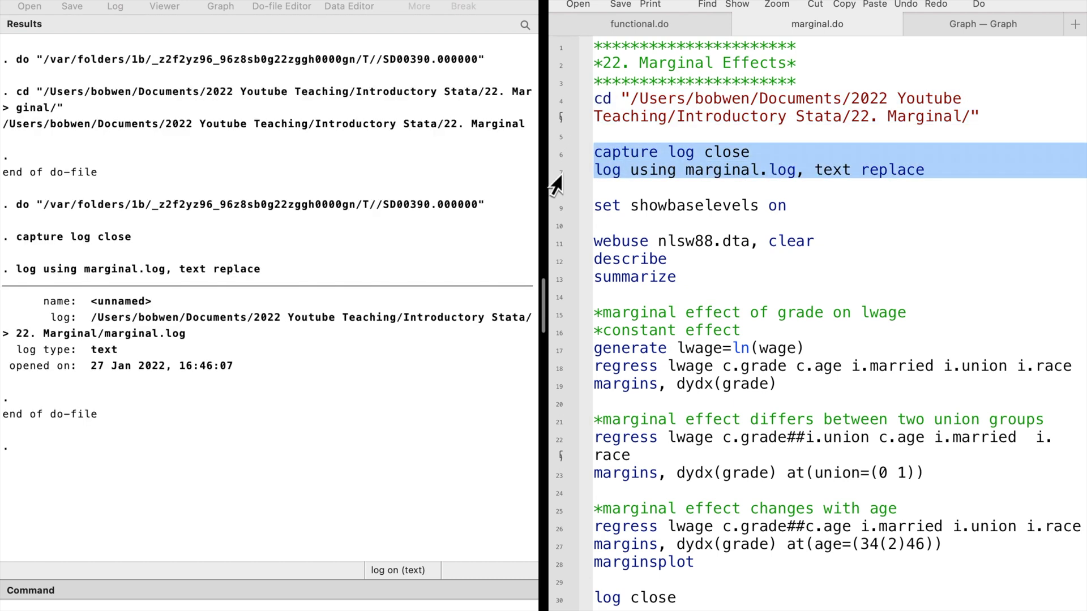
Step: Turn on showbaselevels, then load nlsw88 and describe and summarize it
{"action": "left_click", "coordinate": [552, 207]}
{"action": "key", "text": "super+shift+d"}
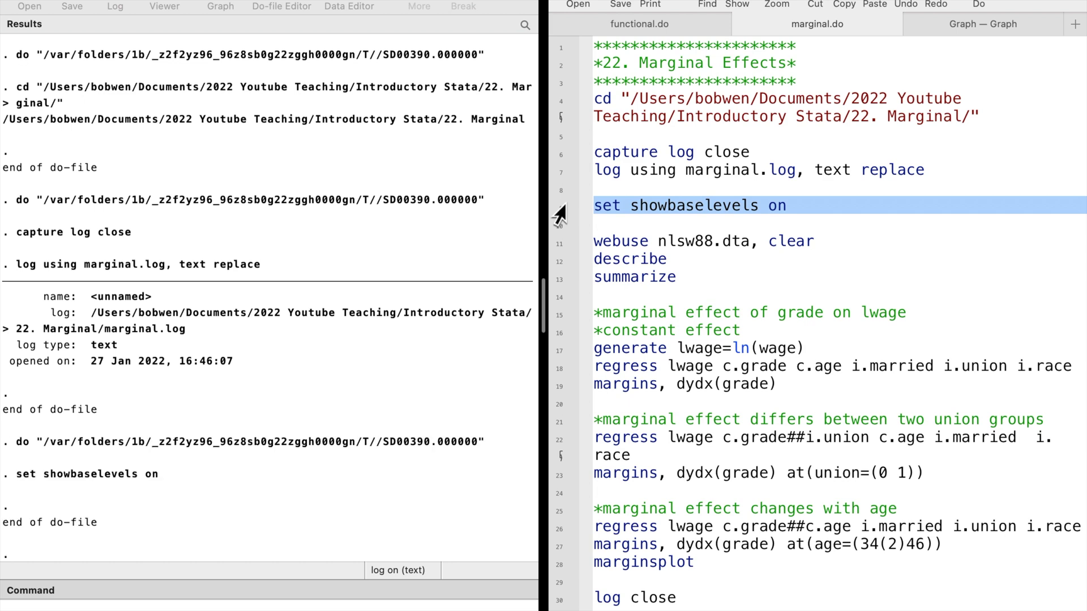
{"action": "left_click_drag", "start_coordinate": [558, 243], "coordinate": [556, 286]}
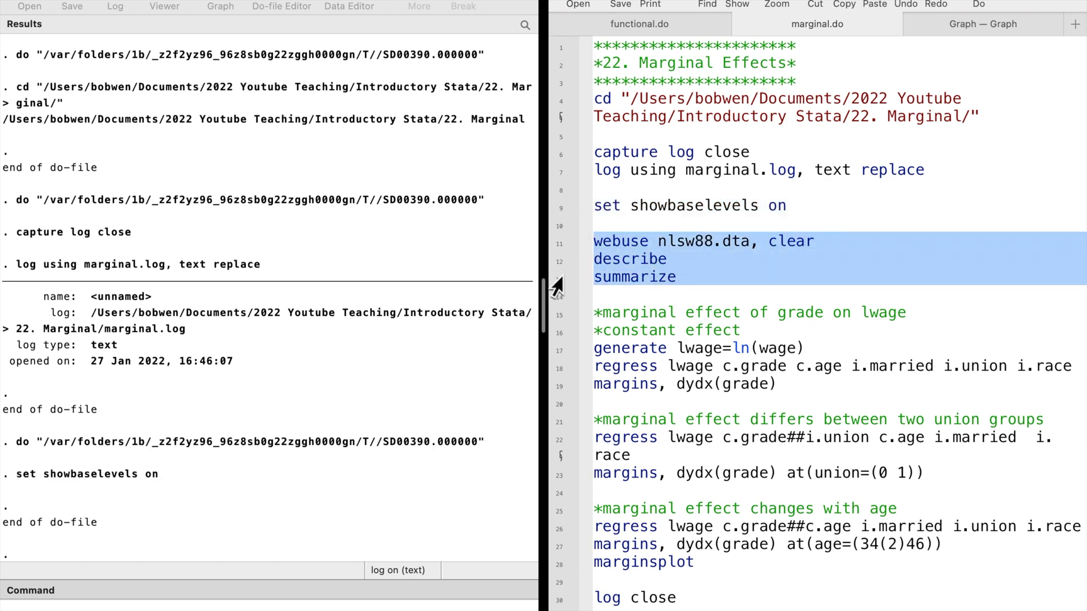
{"action": "key", "text": "super+shift+d"}
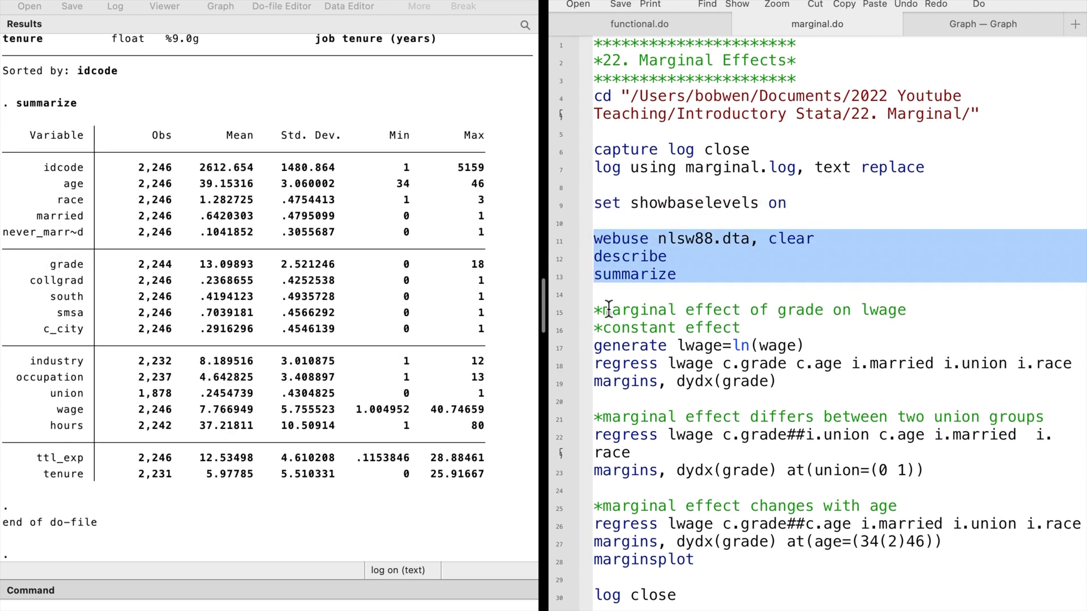
Step: Generate lwage as the log of wage
{"action": "left_click", "coordinate": [554, 315]}
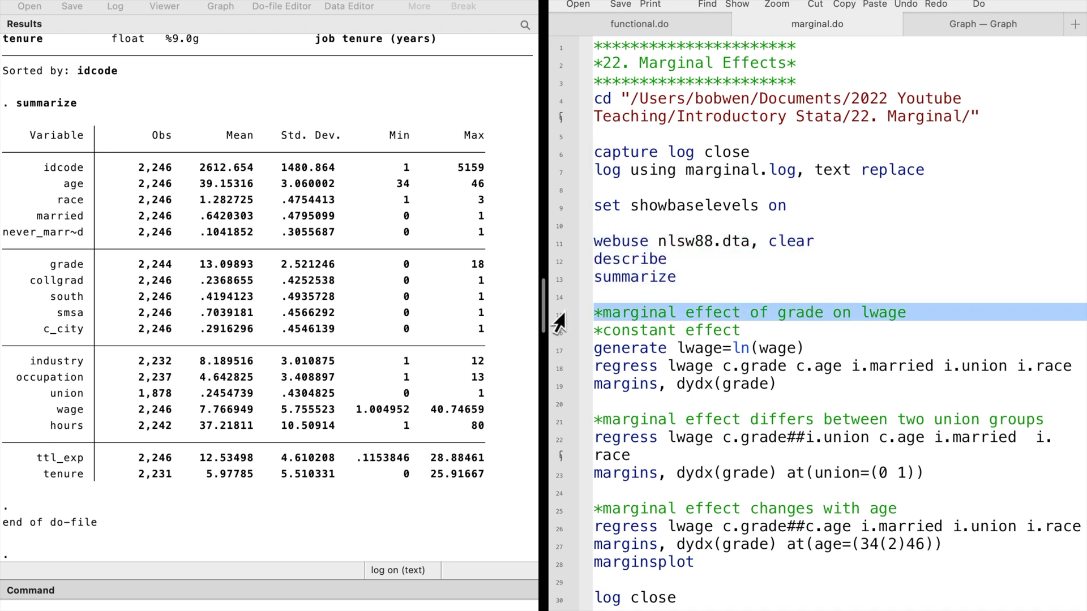
{"action": "left_click", "coordinate": [555, 338]}
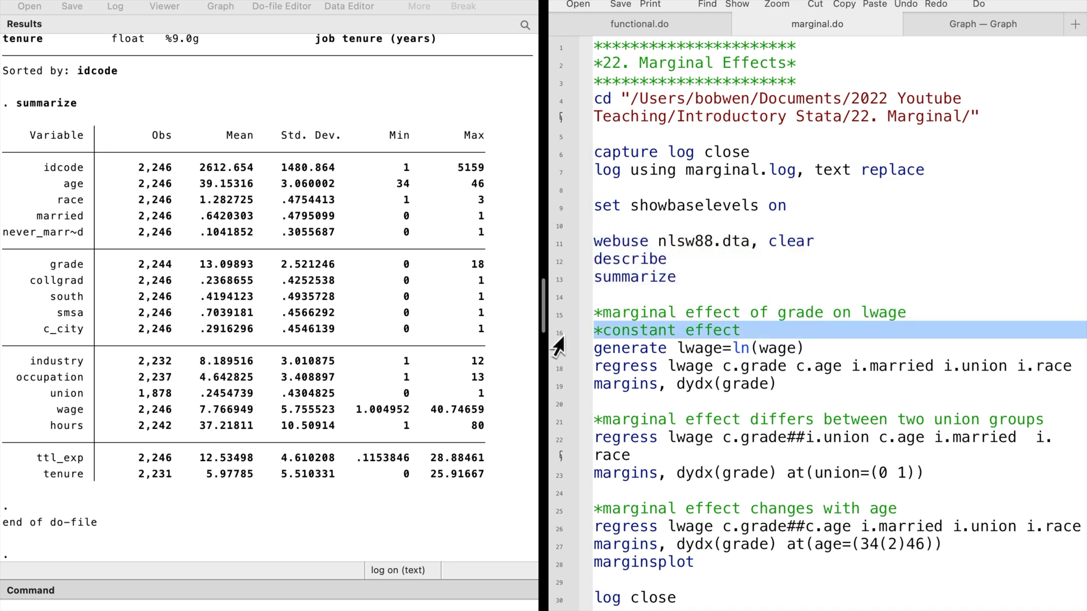
{"action": "left_click", "coordinate": [554, 352]}
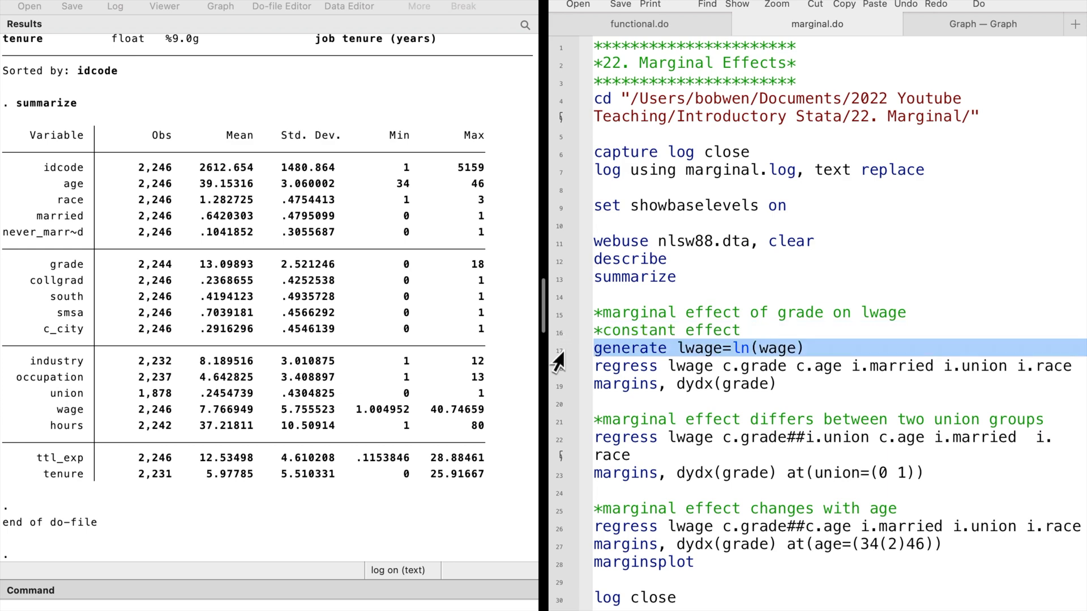
{"action": "key", "text": "super+shift+d"}
Step: Regress lwage on grade, age, marriage, union and race, then run margins dydx(grade)
{"action": "left_click", "coordinate": [558, 369]}
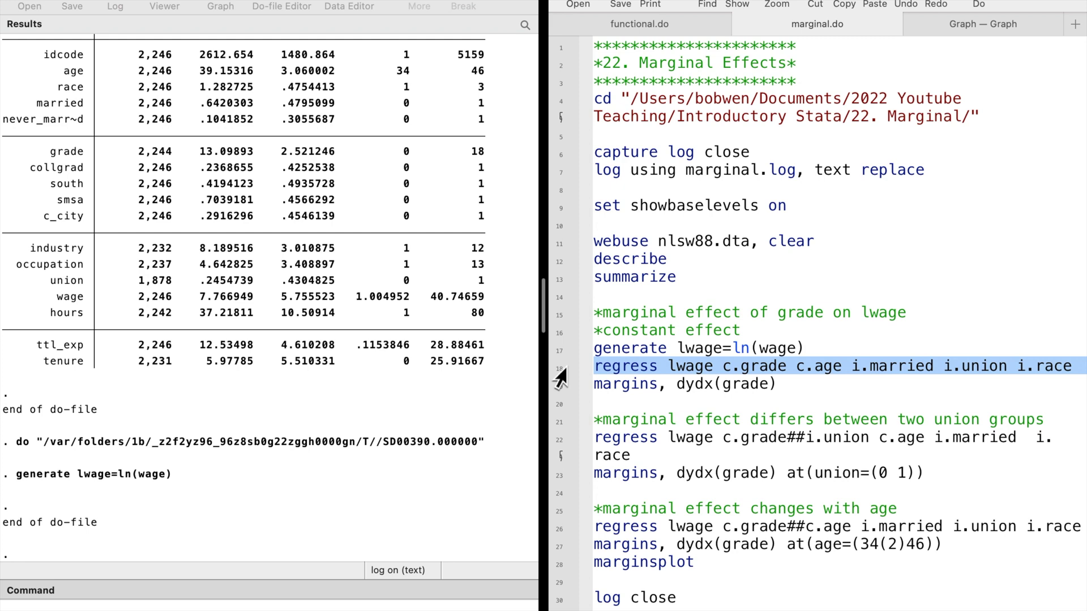
{"action": "key", "text": "super+shift+d"}
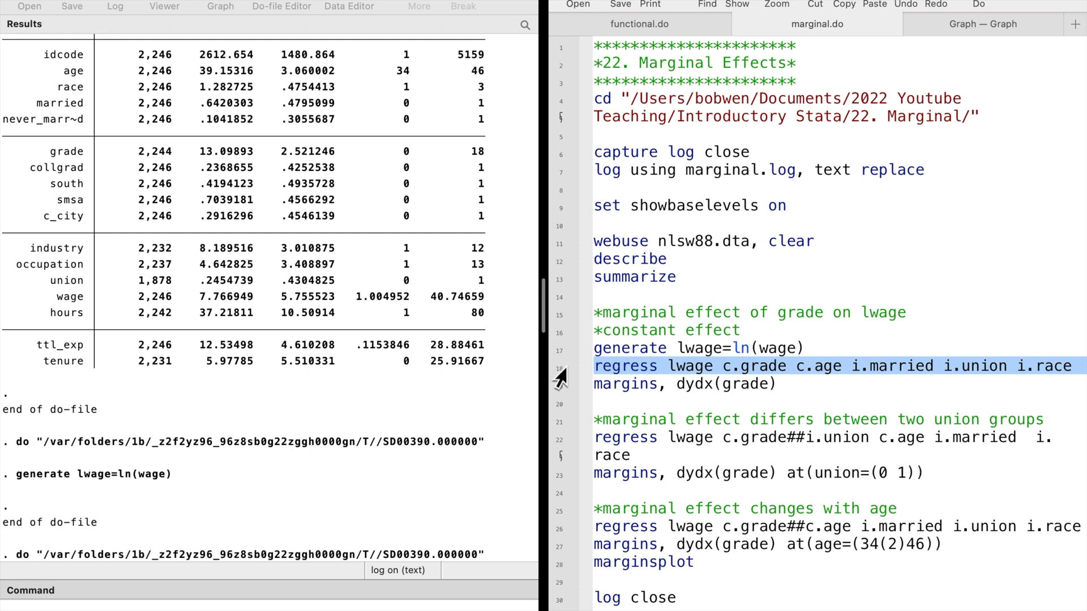
{"action": "left_click", "coordinate": [559, 391]}
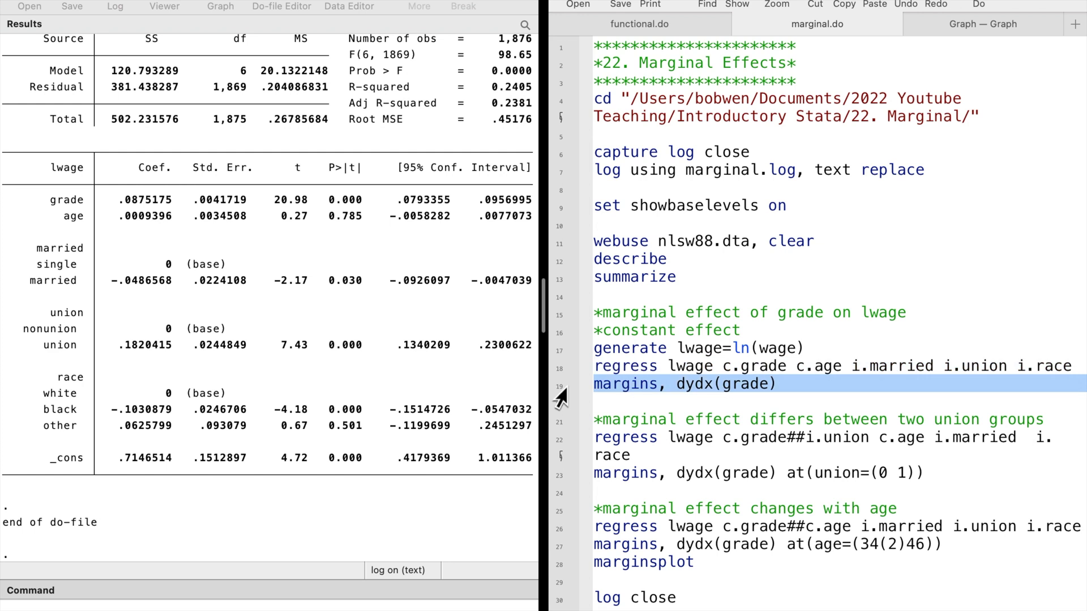
{"action": "key", "text": "super+shift+d"}
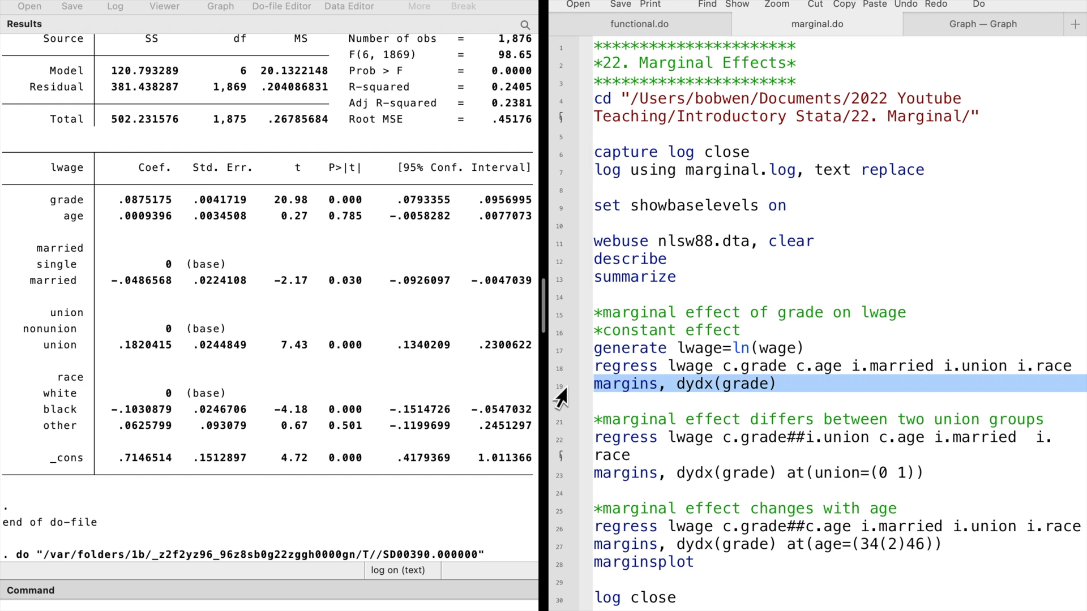
Step: Scroll the output to compare grade's 0.0875 marginal effect with its coefficient
{"action": "scroll", "coordinate": [350, 352], "scroll_direction": "up", "scroll_amount": 1}
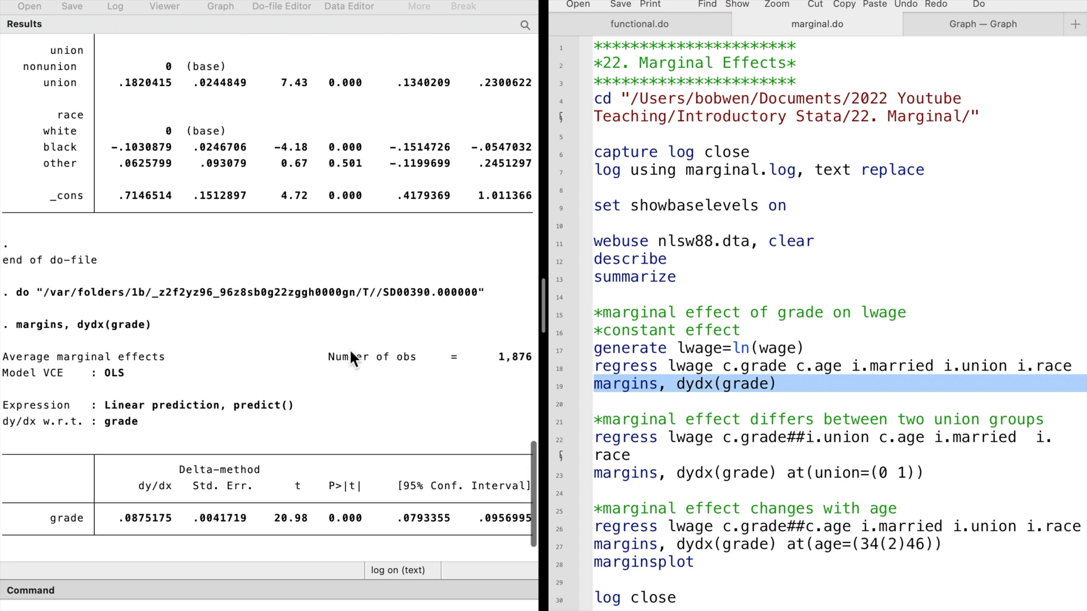
{"action": "scroll", "coordinate": [350, 352], "scroll_direction": "up", "scroll_amount": 2}
{"action": "scroll", "coordinate": [350, 352], "scroll_direction": "down", "scroll_amount": 1}
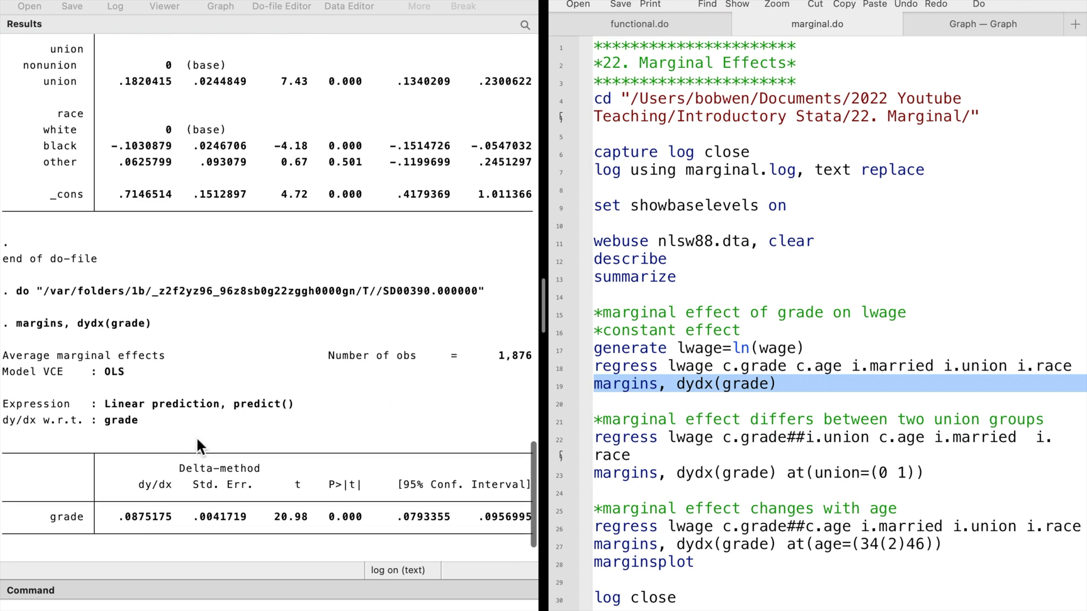
{"action": "scroll", "coordinate": [257, 324], "scroll_direction": "up", "scroll_amount": 5}
{"action": "scroll", "coordinate": [257, 323], "scroll_direction": "up", "scroll_amount": 3}
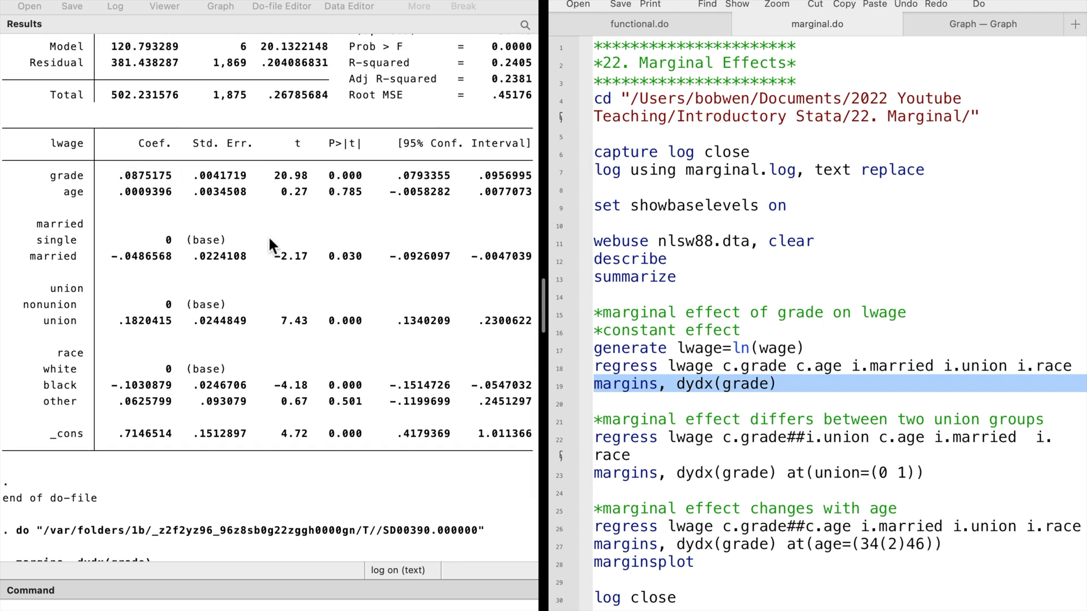
{"action": "scroll", "coordinate": [438, 377], "scroll_direction": "down", "scroll_amount": 4}
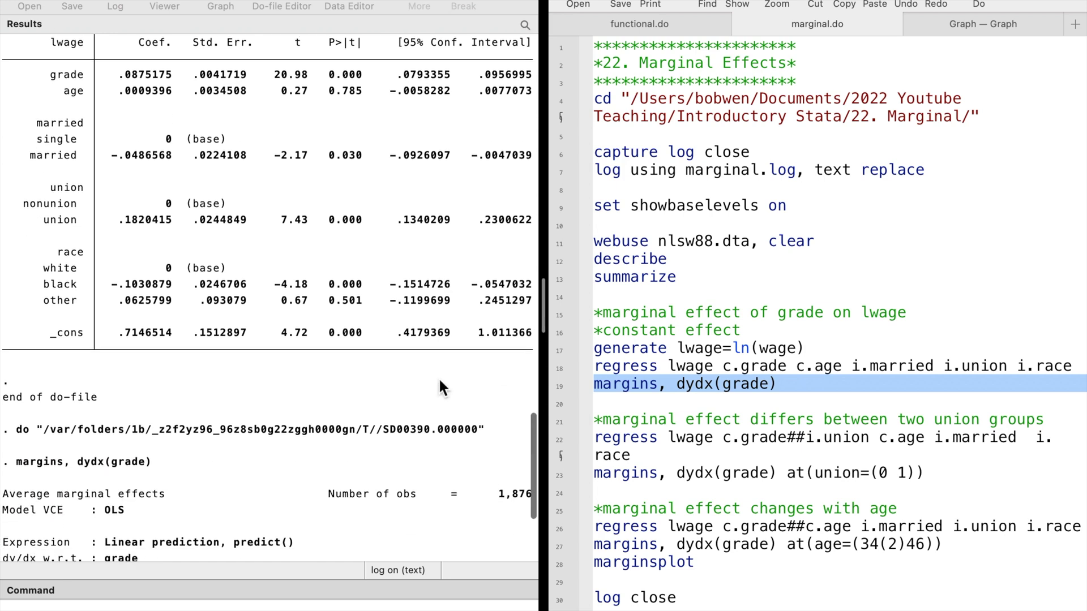
{"action": "scroll", "coordinate": [470, 386], "scroll_direction": "down", "scroll_amount": 1}
{"action": "scroll", "coordinate": [470, 385], "scroll_direction": "down", "scroll_amount": 4}
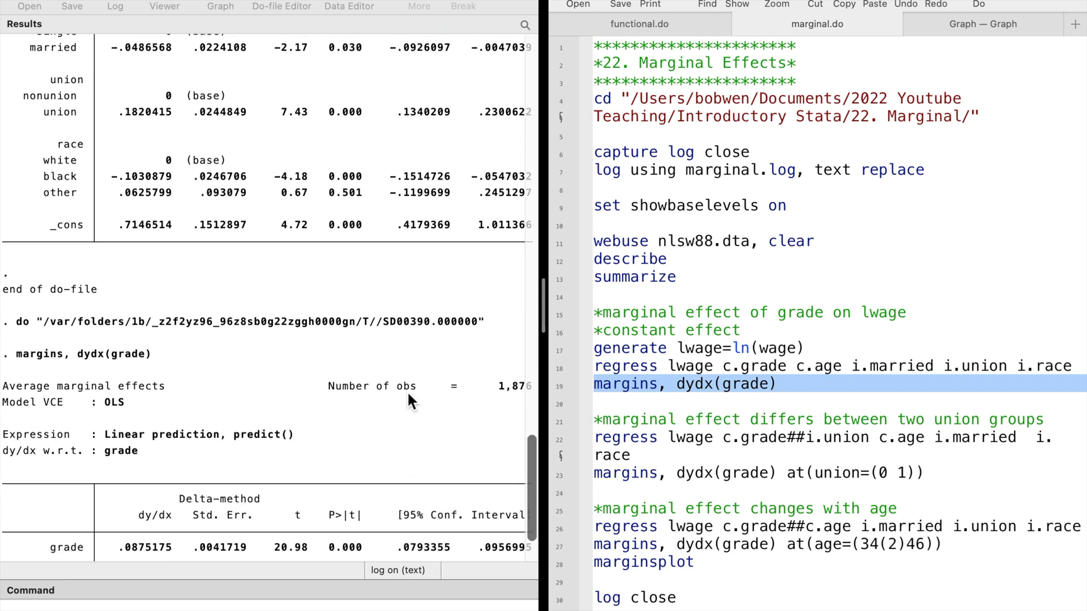
{"action": "left_click", "coordinate": [561, 431]}
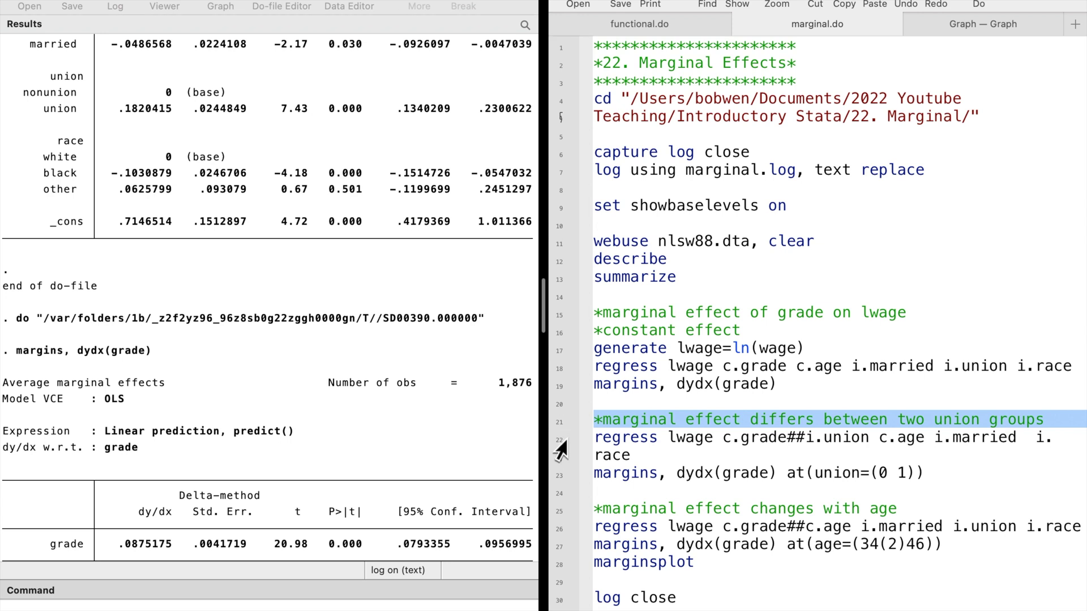
Step: Fit the grade-by-union regression and get grade's effects: about 0.096 non-union, 0.067 union
{"action": "left_click", "coordinate": [559, 449]}
{"action": "key", "text": "super+shift+d"}
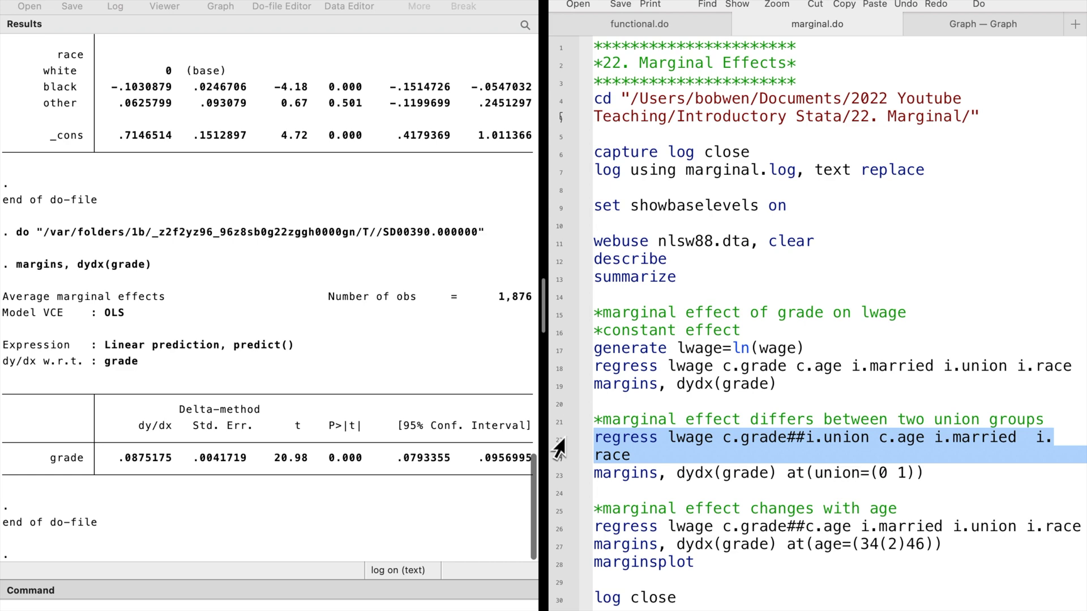
{"action": "left_click", "coordinate": [558, 475]}
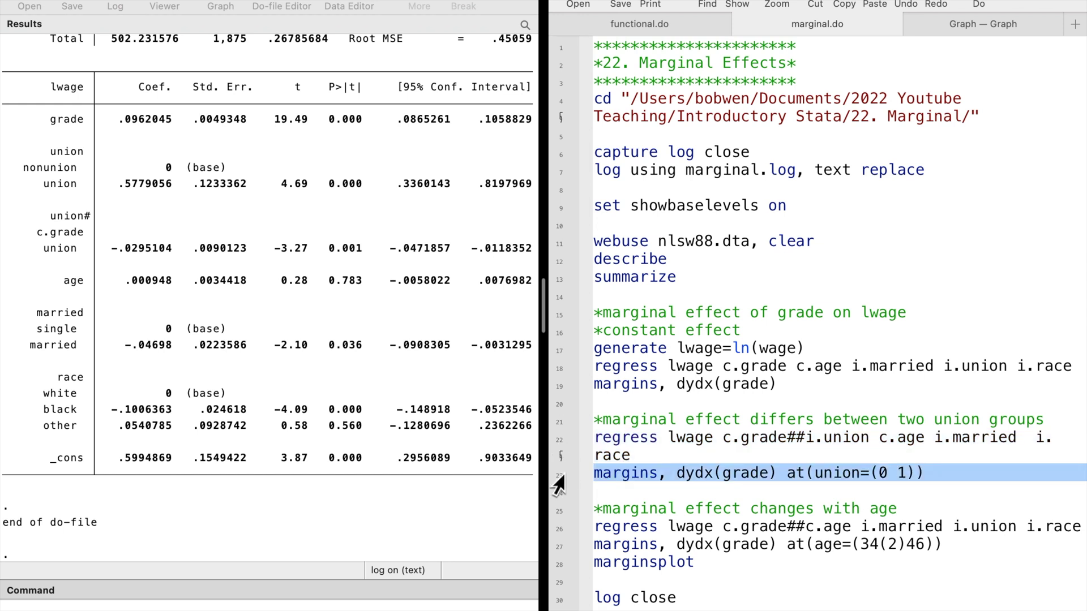
{"action": "key", "text": "super+shift+d"}
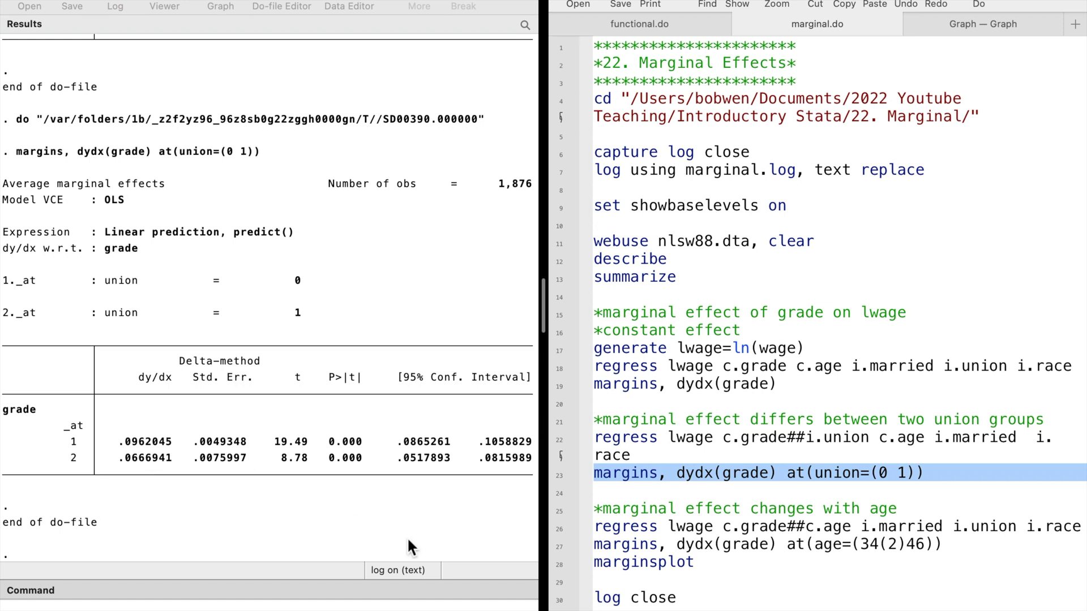
Step: Fit grade-by-age, get grade's effect at ages 34(2)46, and run marginsplot
{"action": "left_click", "coordinate": [556, 512]}
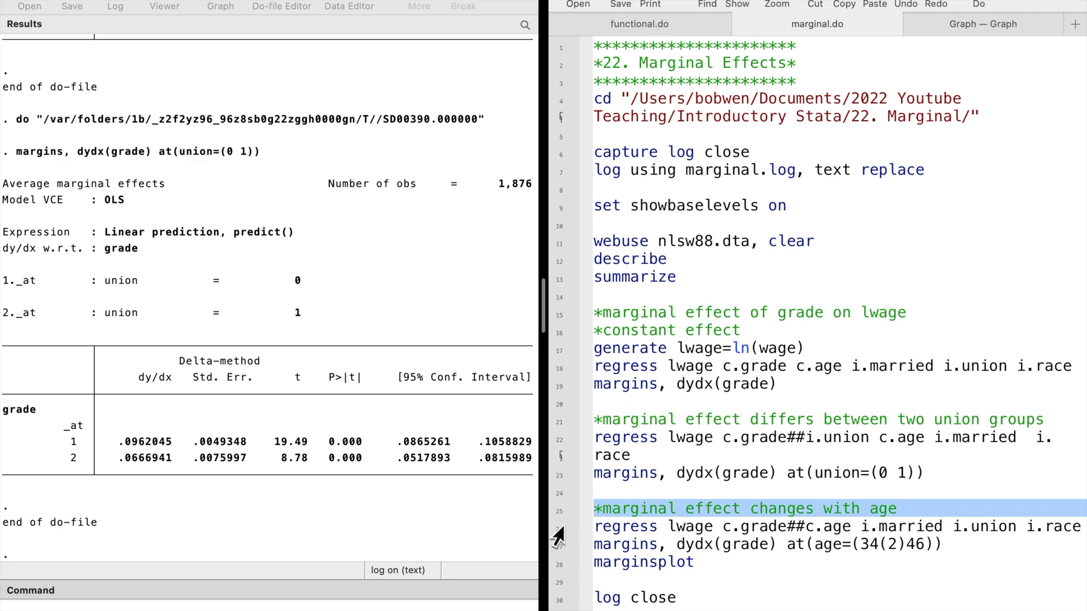
{"action": "left_click", "coordinate": [556, 527]}
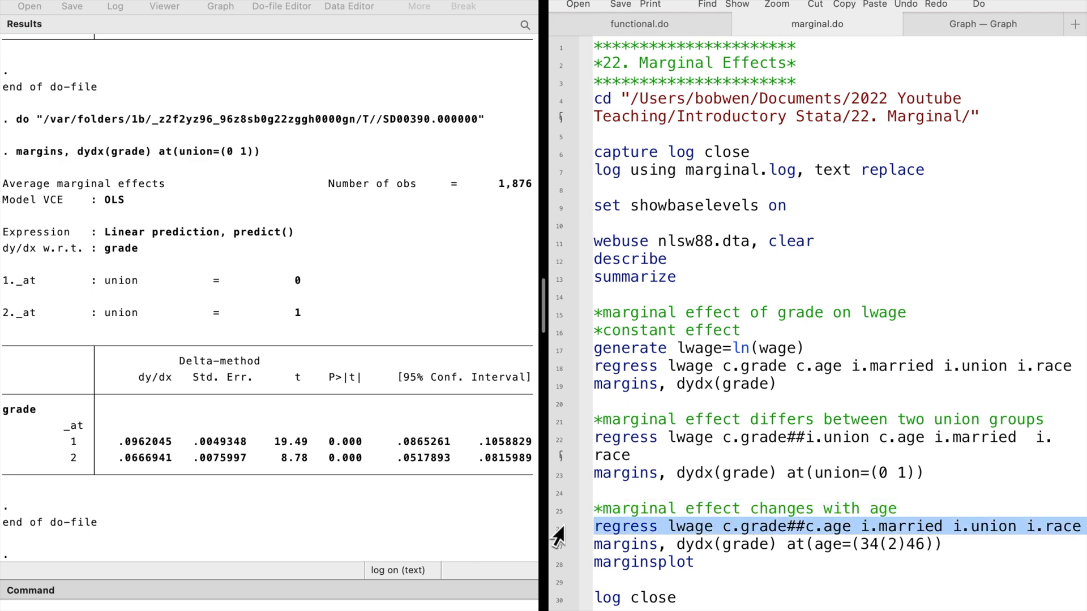
{"action": "key", "text": "super+shift+d"}
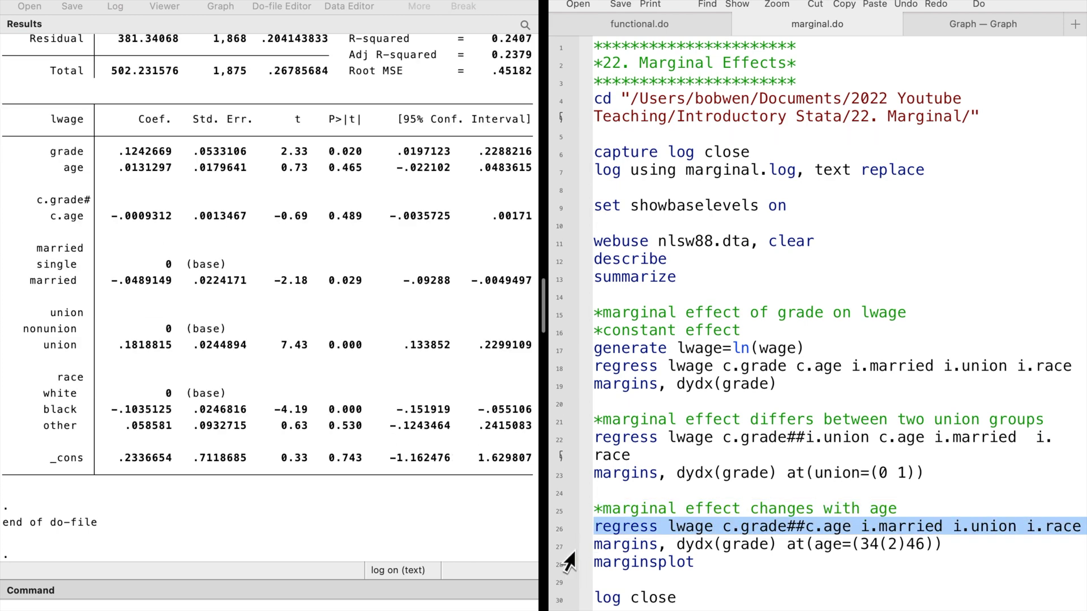
{"action": "left_click", "coordinate": [556, 551]}
{"action": "key", "text": "super+shift+d"}
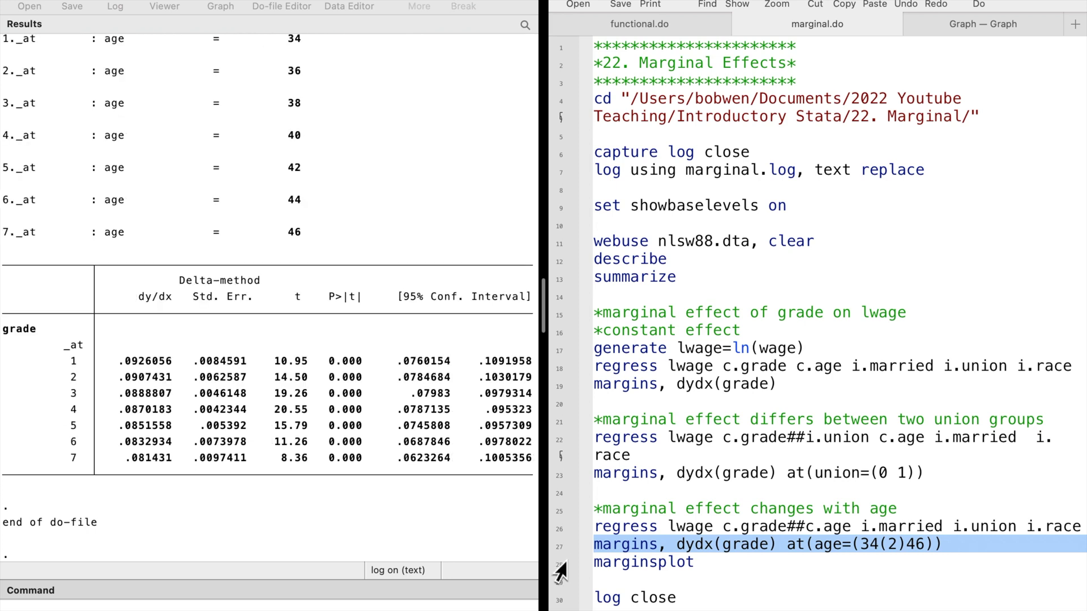
{"action": "left_click", "coordinate": [557, 564]}
{"action": "key", "text": "super+shift+d"}
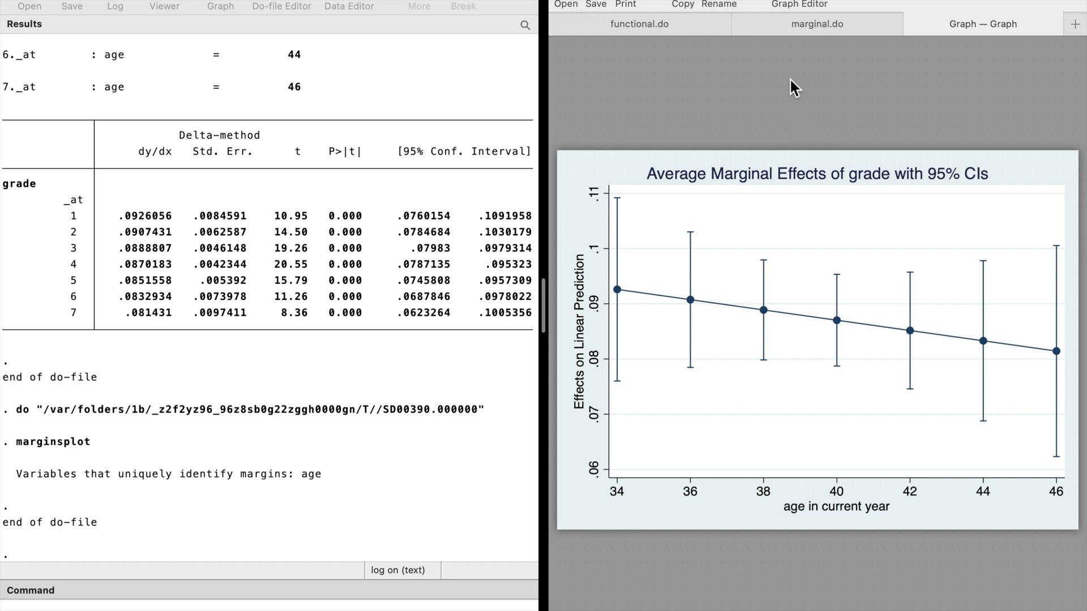
Step: Return from the age marginsplot graph to marginal.do and select the log close line
{"action": "left_click", "coordinate": [799, 28]}
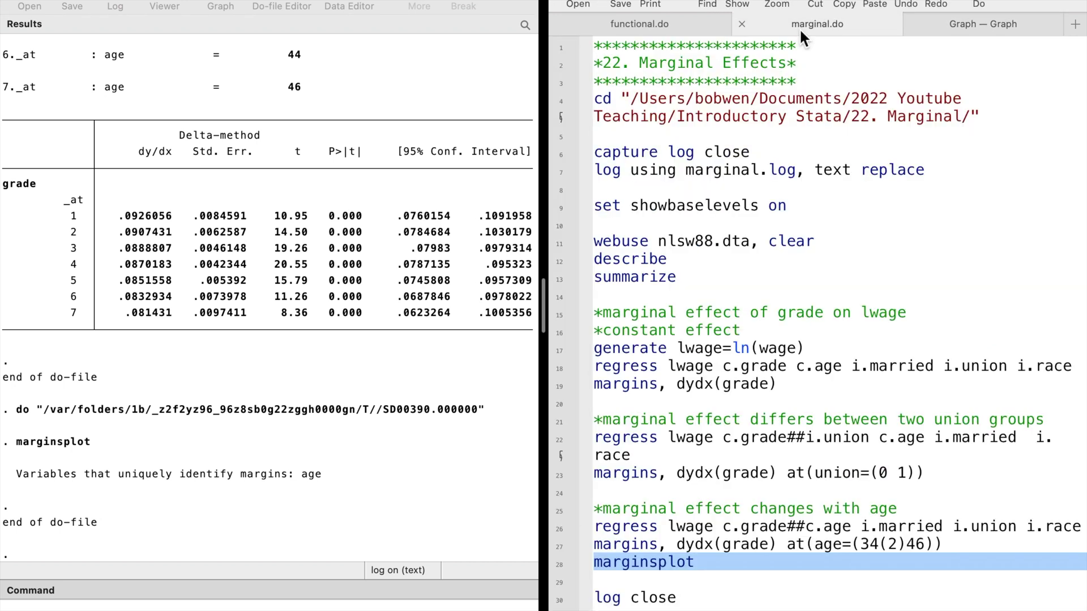
{"action": "left_click", "coordinate": [569, 601]}
Step: Run log close to close marginal.log
{"action": "key", "text": "super+shift+d"}
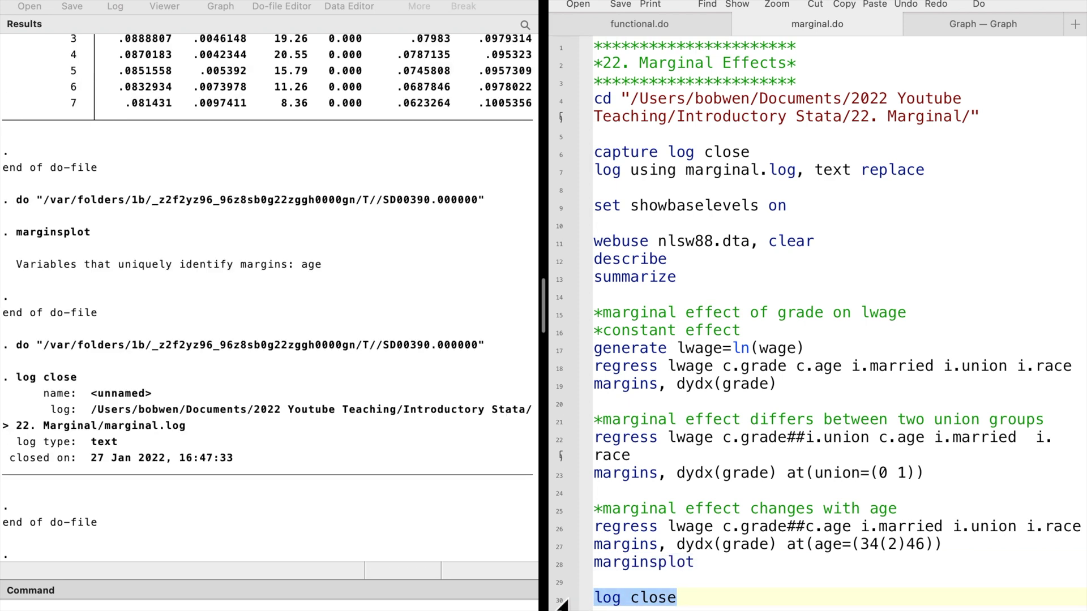